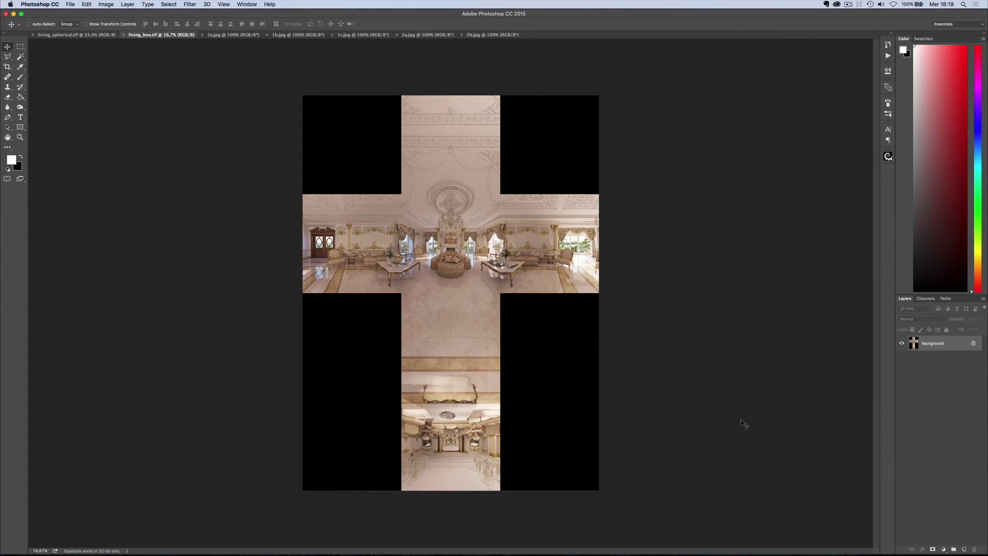
Bring Cinema 4D to the front from the Dock
{"action": "left_click", "coordinate": [689, 539]}
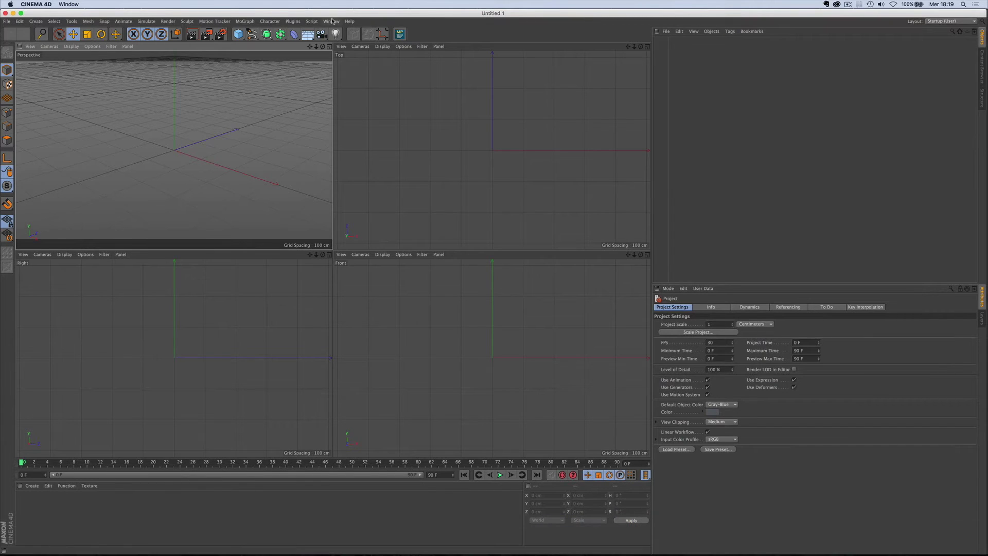
In the Picture Viewer, convert the cube-cross HDR into a 6144 × 3072 spherical panorama
{"action": "left_click", "coordinate": [332, 21]}
{"action": "left_click", "coordinate": [355, 129]}
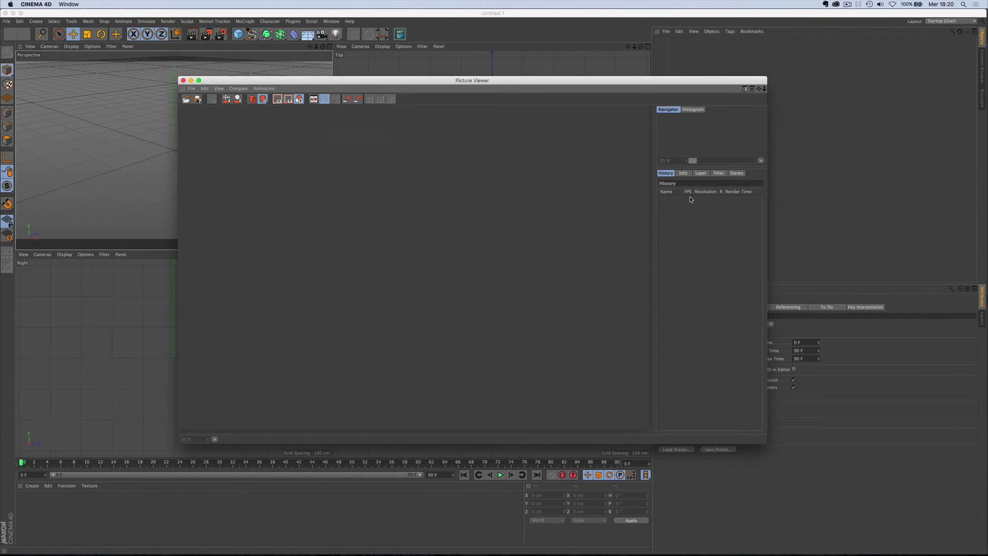
{"action": "left_click", "coordinate": [192, 89]}
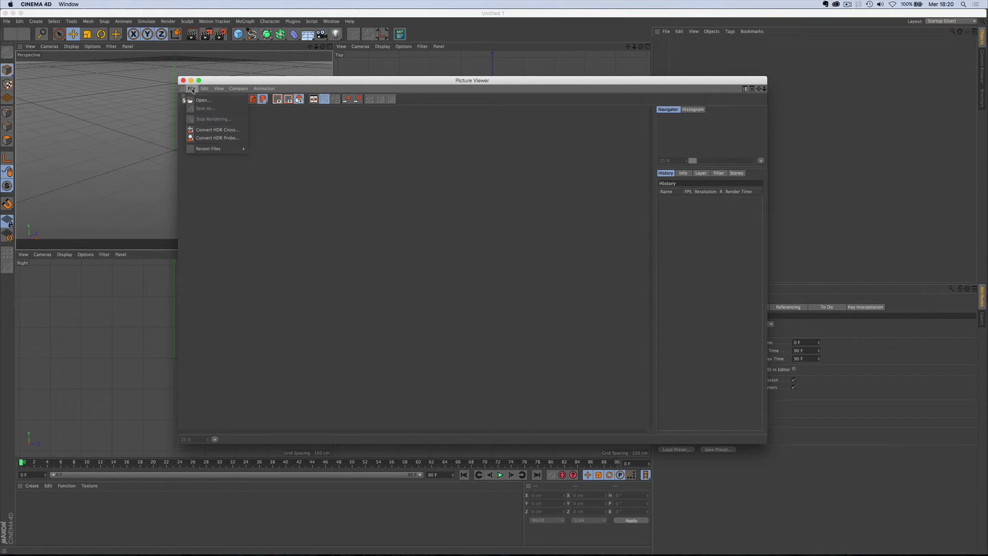
{"action": "left_click", "coordinate": [201, 129]}
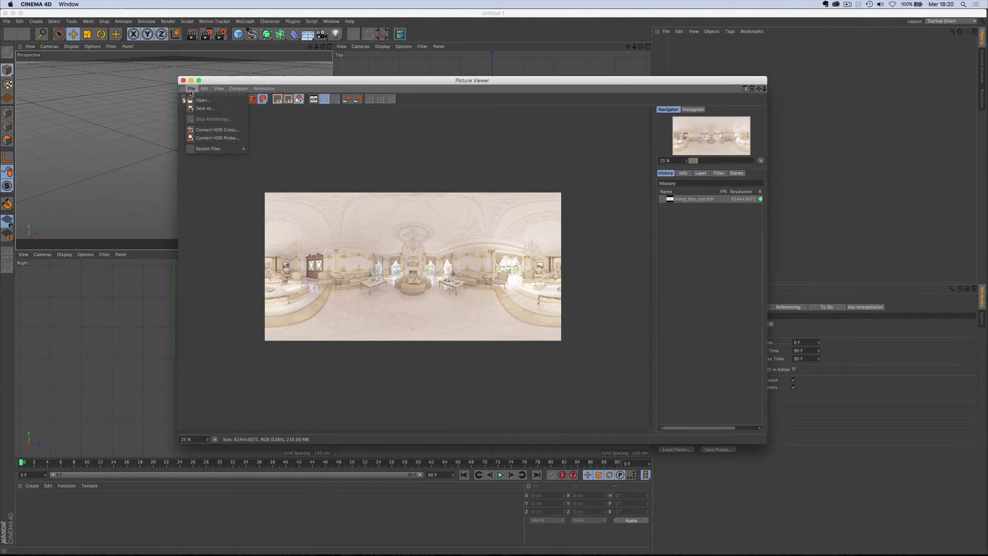
Save the converted panorama as an 8-bit Photoshop PSD
{"action": "left_click", "coordinate": [204, 108]}
{"action": "left_click", "coordinate": [219, 50]}
{"action": "left_click", "coordinate": [220, 82]}
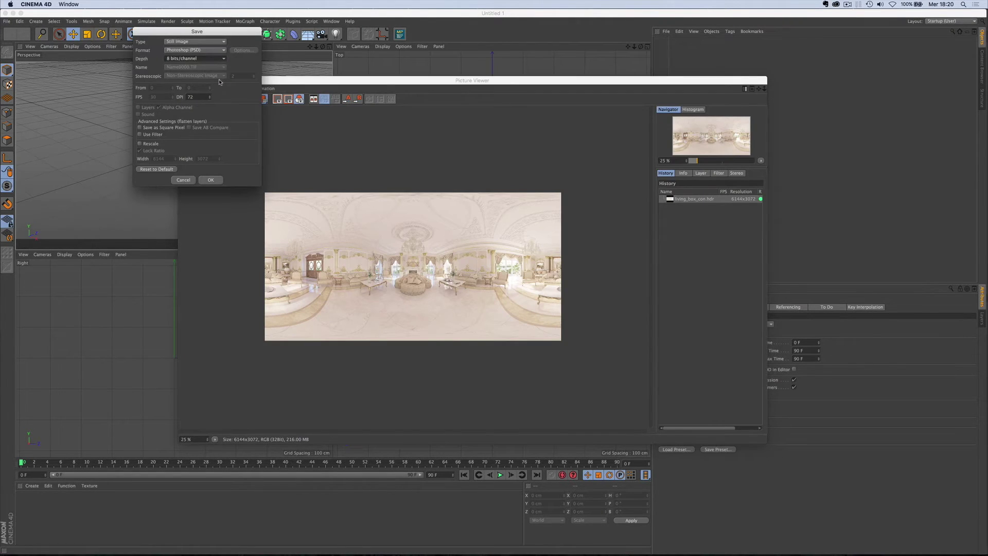
{"action": "left_click", "coordinate": [210, 180]}
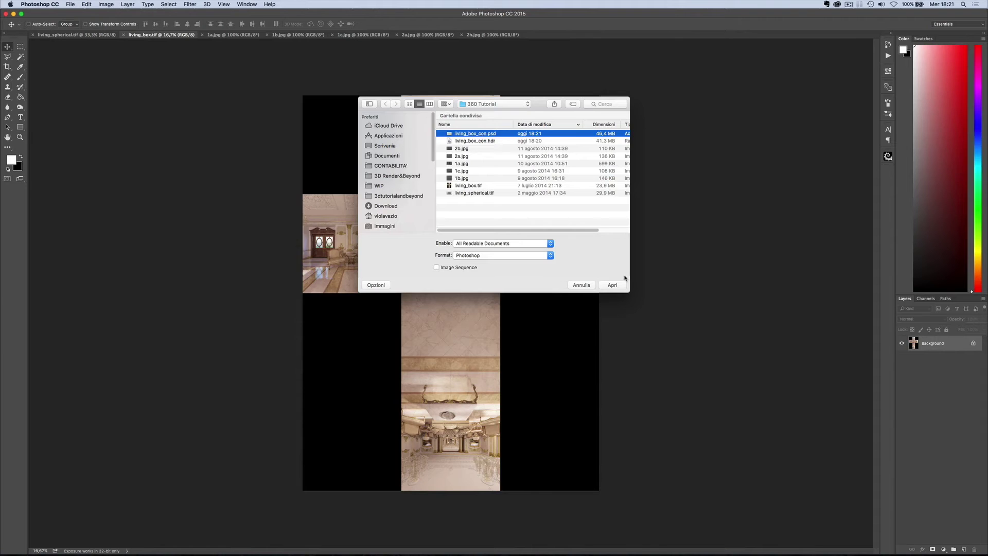
Open living_box_con.psd in Photoshop, discarding its embedded colour profile
{"action": "left_click", "coordinate": [613, 286]}
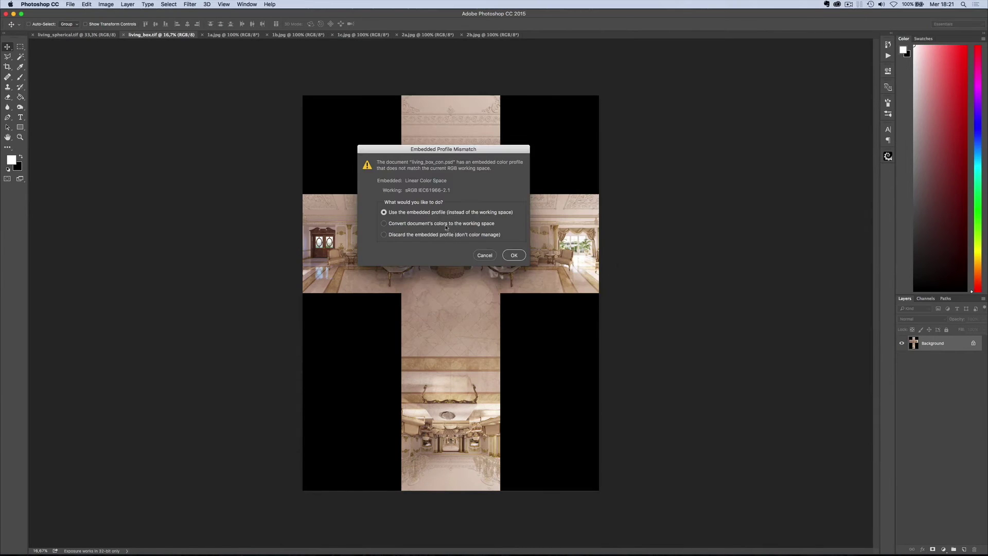
{"action": "left_click", "coordinate": [390, 234]}
{"action": "left_click", "coordinate": [514, 256]}
Save the panorama as living_box_con.tif with the colour profile embedded
{"action": "left_click", "coordinate": [70, 4]}
{"action": "left_click", "coordinate": [82, 87]}
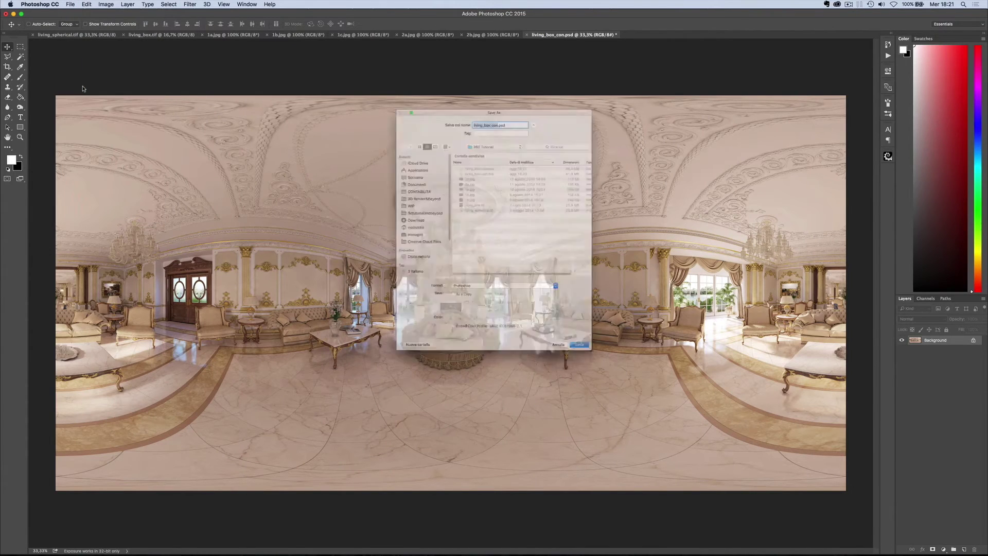
{"action": "left_click", "coordinate": [514, 307]}
{"action": "left_click", "coordinate": [518, 420]}
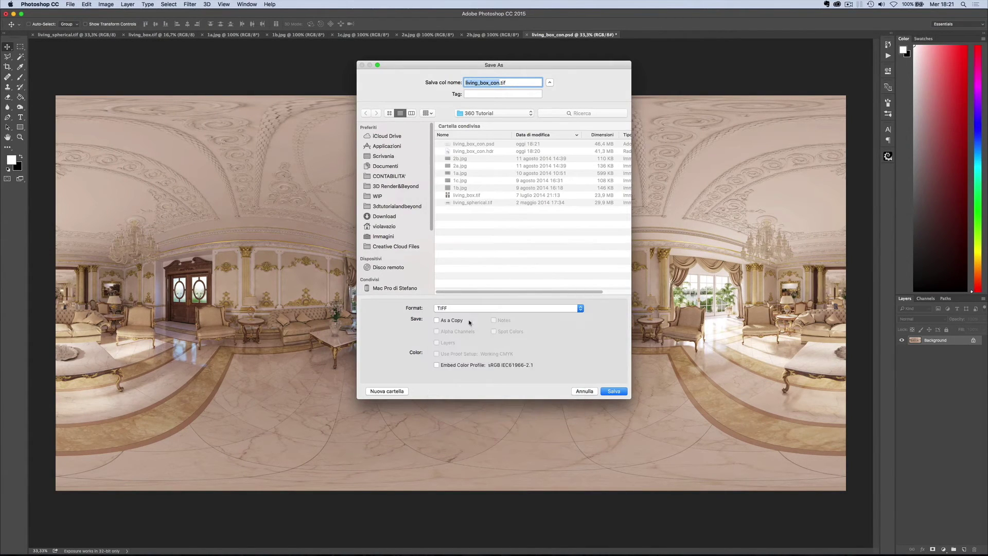
{"action": "left_click", "coordinate": [473, 367]}
{"action": "left_click", "coordinate": [615, 392]}
{"action": "left_click", "coordinate": [500, 153]}
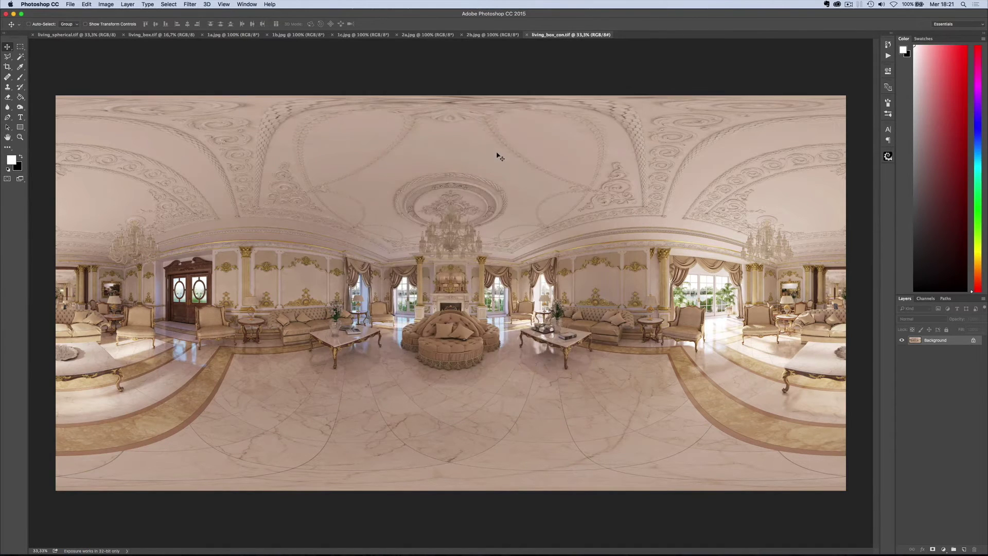
Save the panorama again as a JPEG at quality 10
{"action": "key", "text": "super+shift+s"}
{"action": "left_click", "coordinate": [508, 307]}
{"action": "left_click", "coordinate": [468, 233]}
{"action": "key", "text": "Return"}
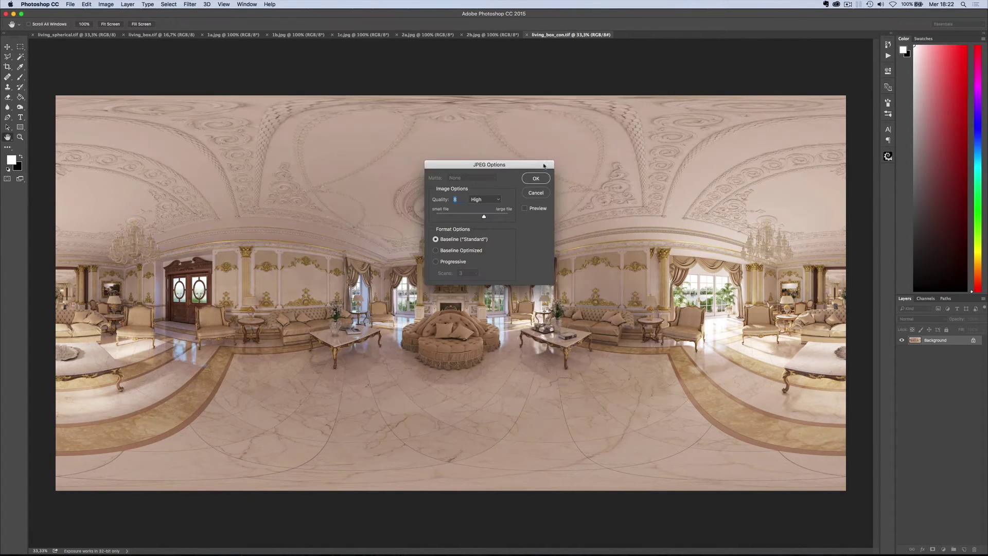
{"action": "type", "text": "10"}
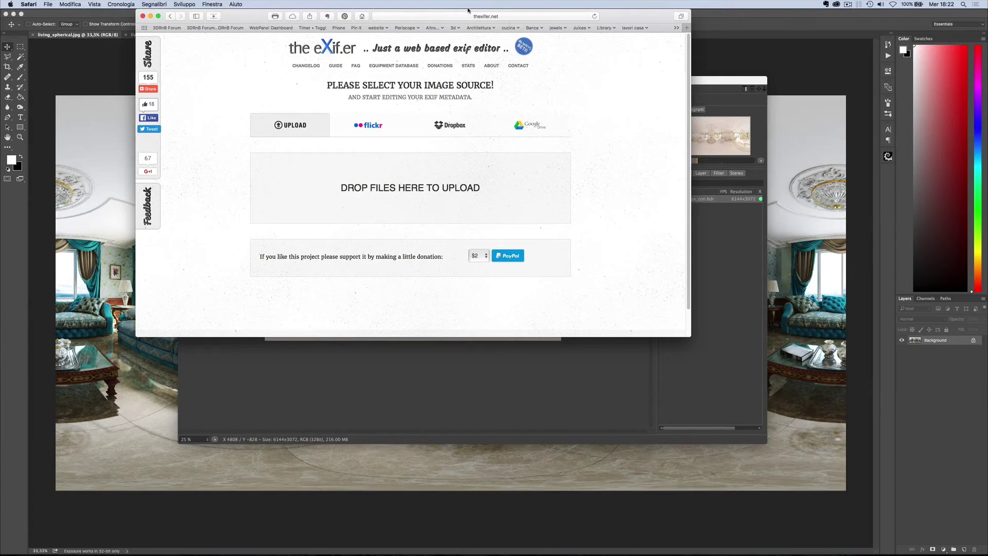
Enlarge Safari, upload living_spherical.jpg, and open its eXif.me editor at the Make field
{"action": "left_click_drag", "start_coordinate": [689, 333], "coordinate": [757, 490]}
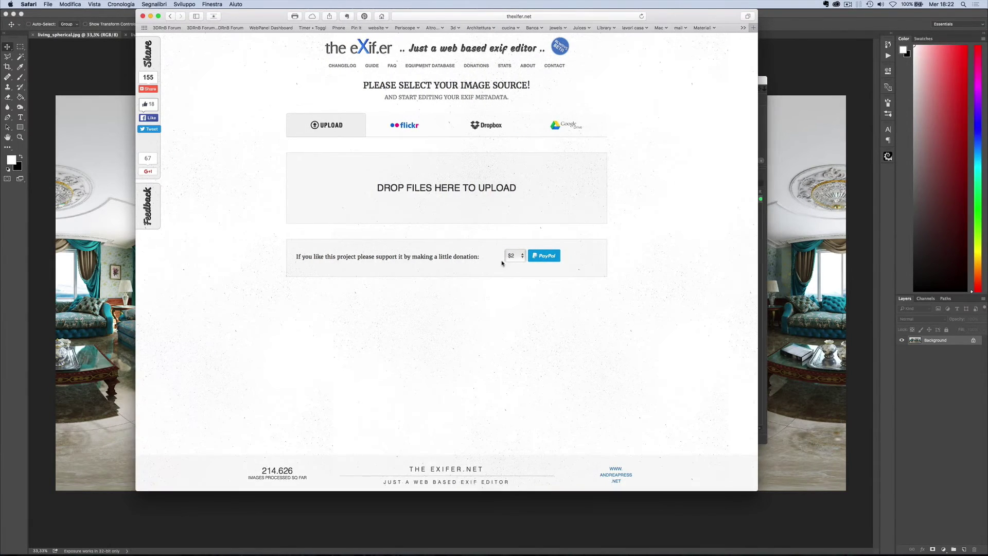
{"action": "left_click", "coordinate": [423, 188]}
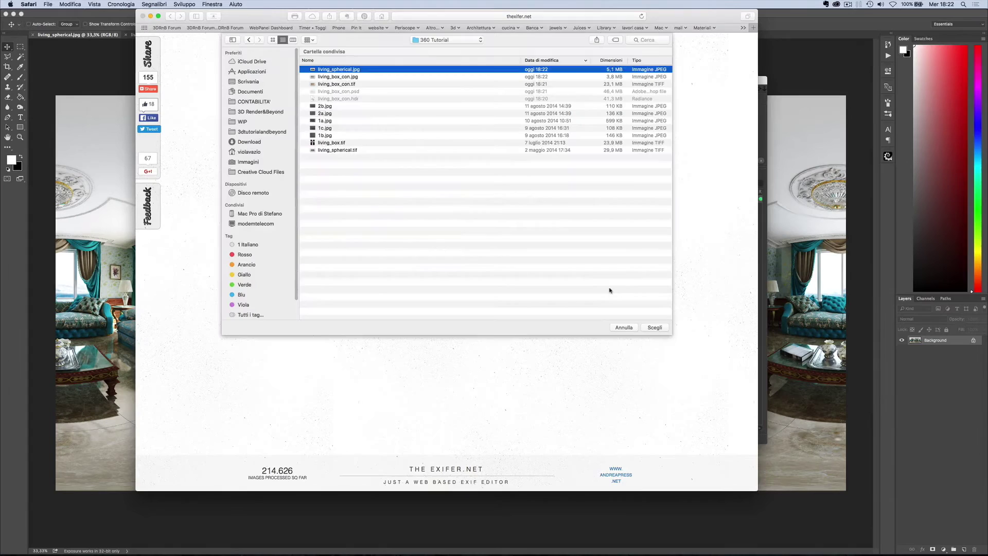
{"action": "left_click", "coordinate": [654, 328]}
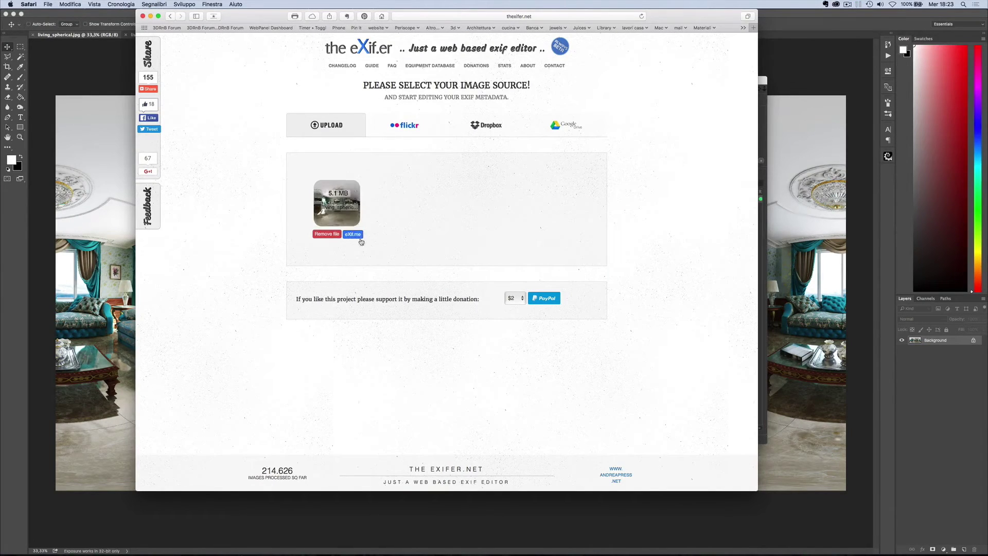
{"action": "left_click", "coordinate": [352, 235]}
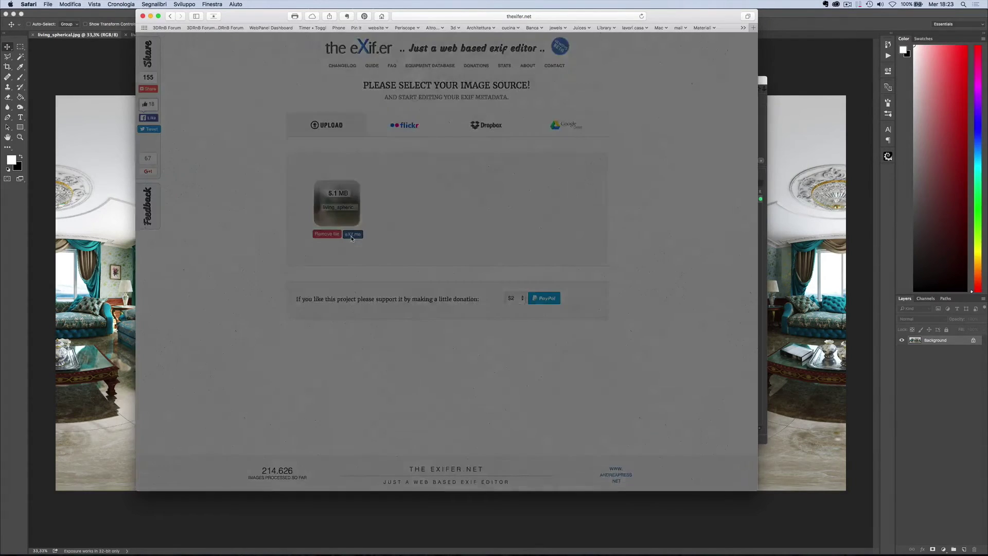
{"action": "left_click", "coordinate": [402, 287]}
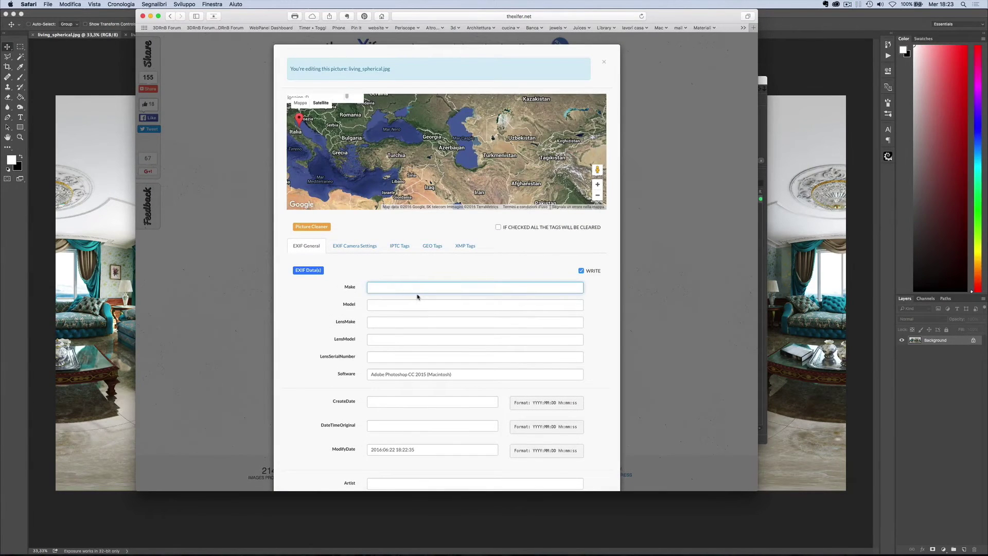
Enter Make 'Ricoh' and Model 'RICOH THETA S'
{"action": "type", "text": "Ri"}
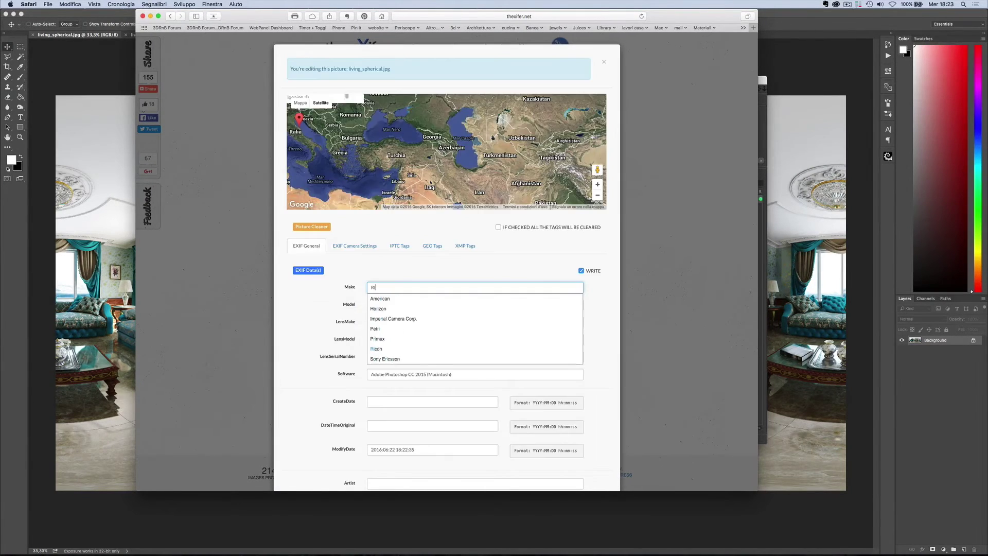
{"action": "type", "text": "coh"}
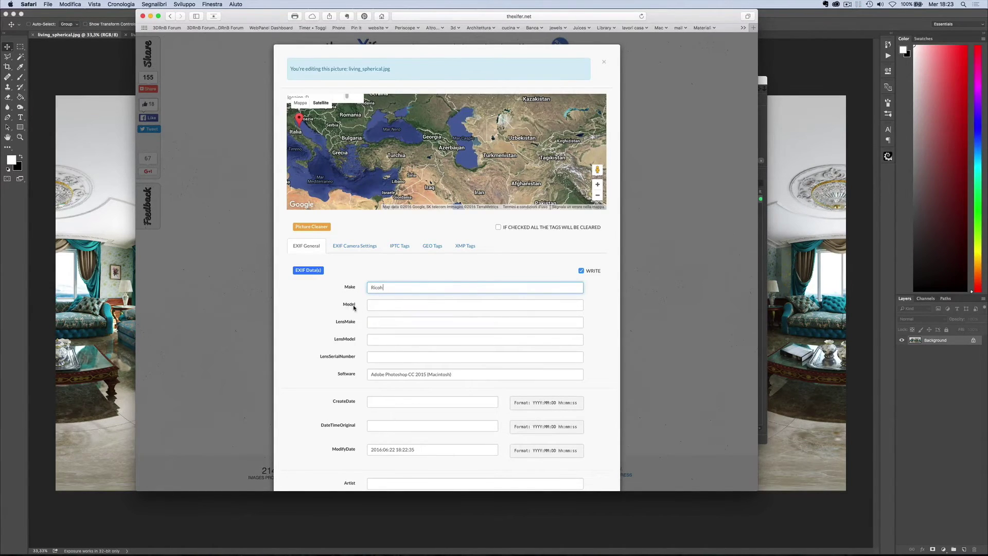
{"action": "left_click", "coordinate": [386, 306]}
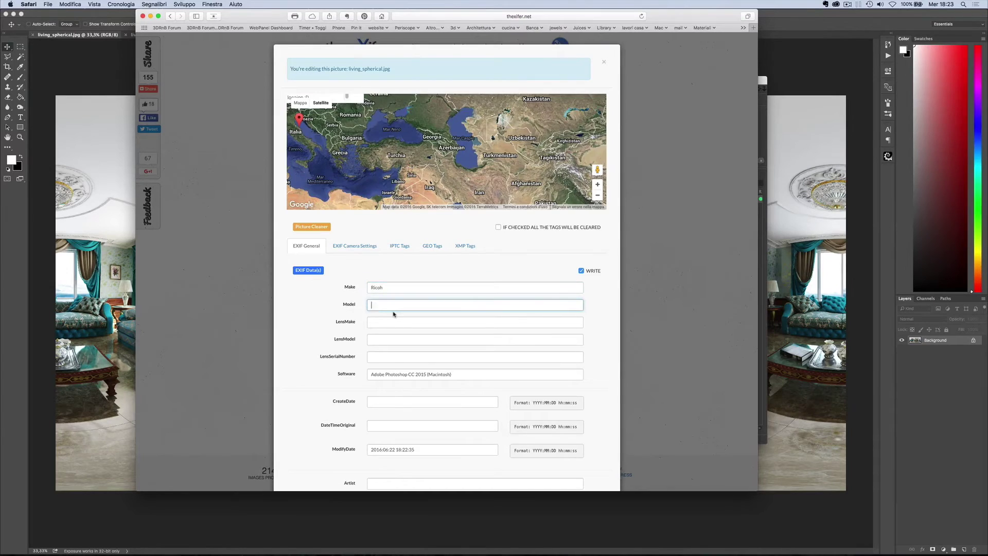
{"action": "type", "text": "RICOH"}
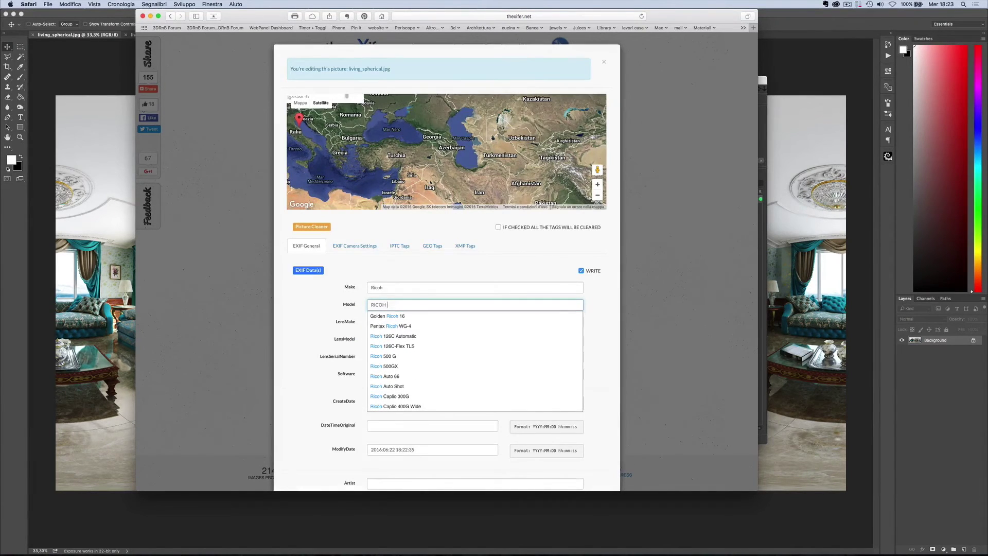
{"action": "type", "text": " THETA S"}
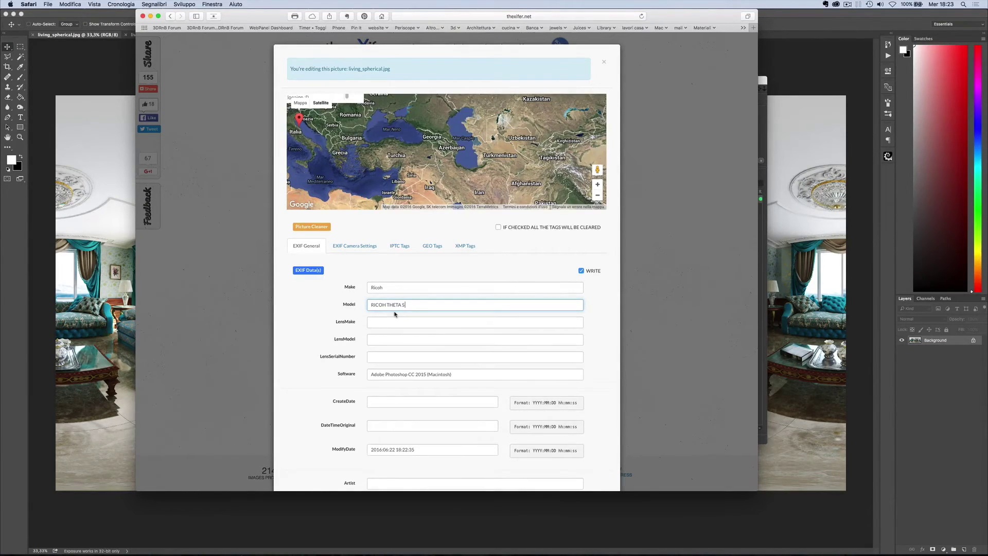
Write the new EXIF tags into the photo and close the editor
{"action": "scroll", "coordinate": [394, 314], "scroll_direction": "down", "scroll_amount": 5}
{"action": "left_click", "coordinate": [592, 458]}
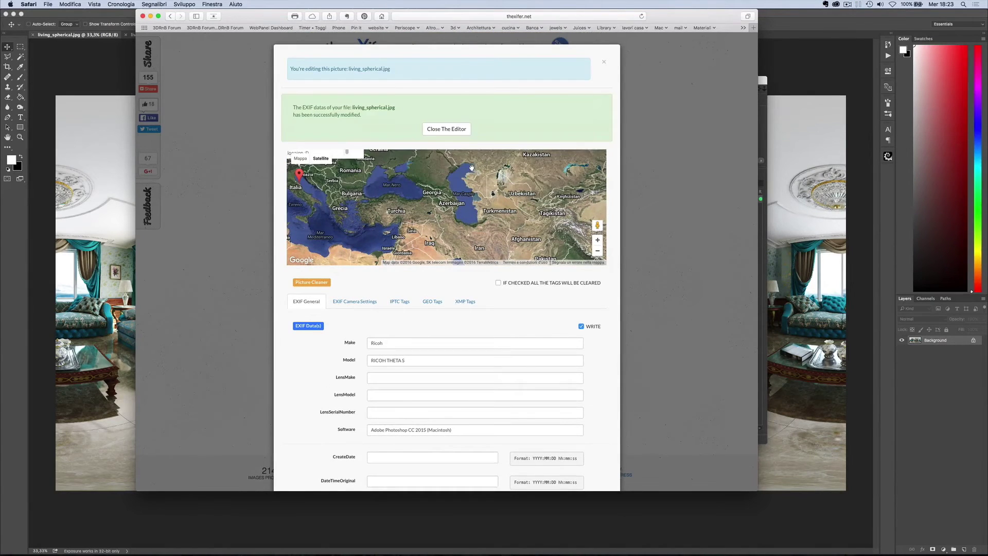
{"action": "left_click", "coordinate": [446, 129]}
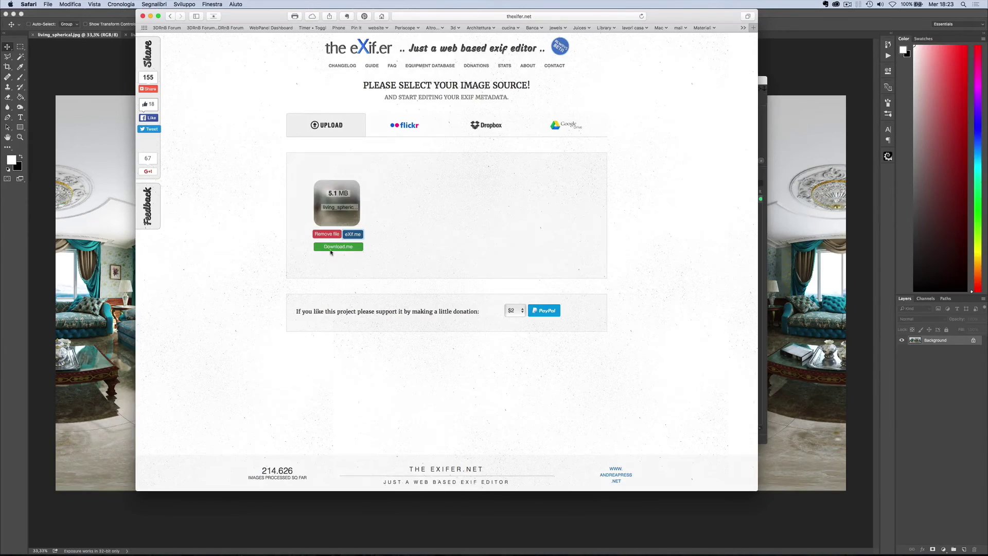
Save the Download.me link under a new name with '(exifer)' added to the file name
{"action": "right_click", "coordinate": [339, 248]}
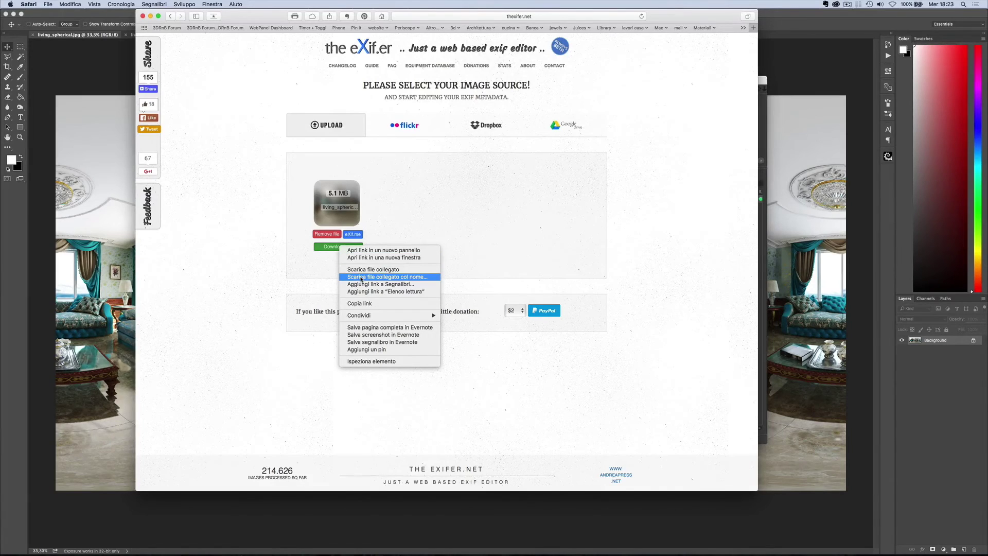
{"action": "left_click", "coordinate": [361, 278]}
{"action": "left_click", "coordinate": [457, 45]}
{"action": "type", "text": "ericale.jpg"}
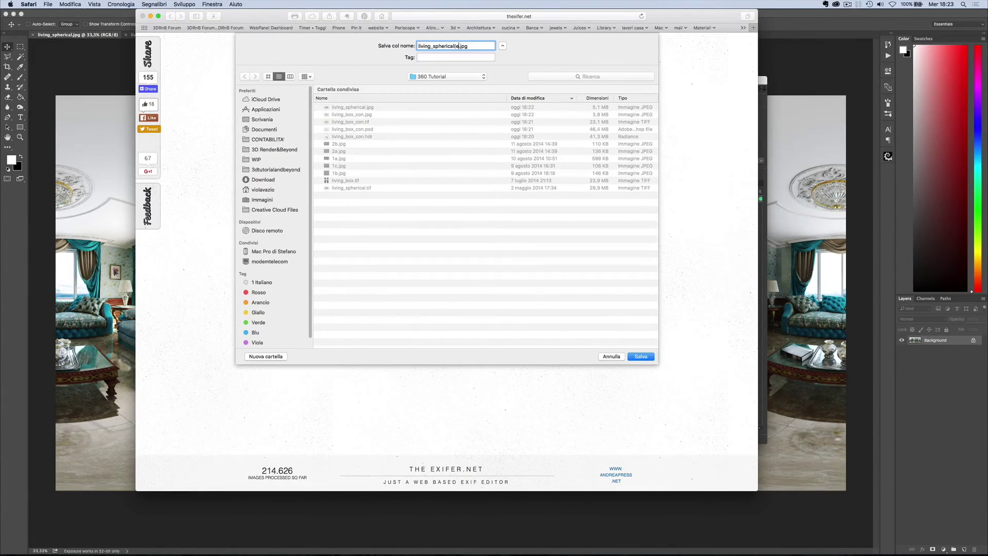
{"action": "type", "text": "xifer"}
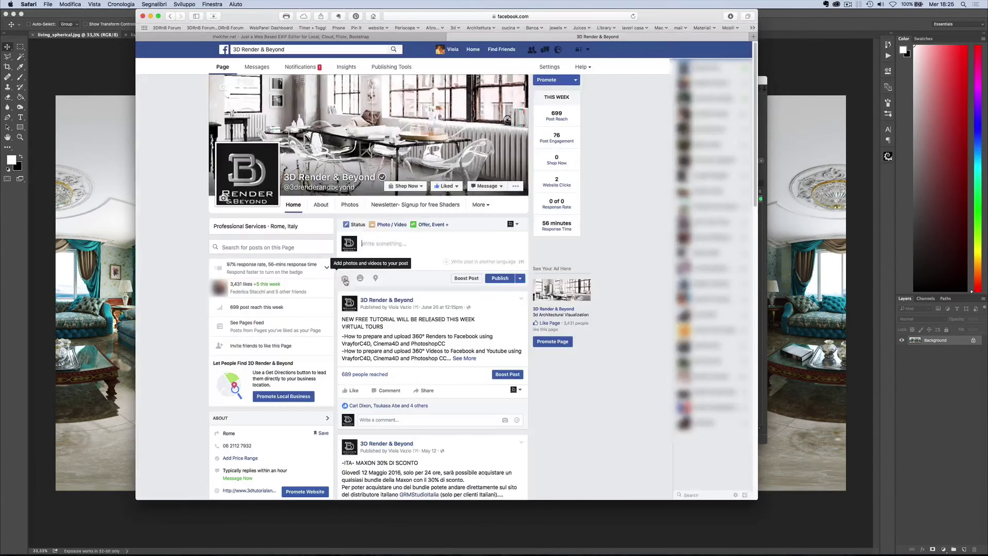
Add living_spherical(exifer).jpg via Photo/Video, then choose Save Draft from the Publish menu
{"action": "left_click", "coordinate": [345, 280]}
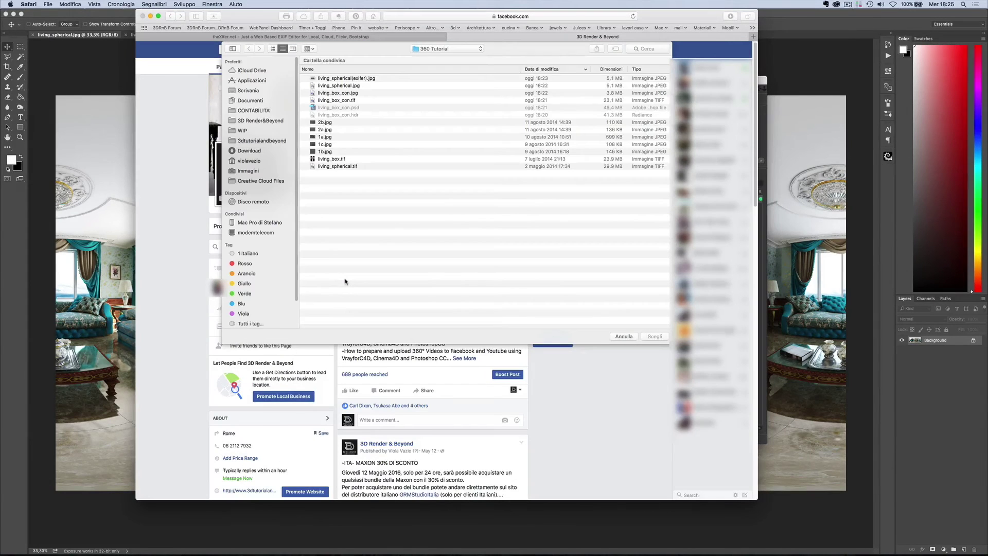
{"action": "left_click", "coordinate": [354, 79]}
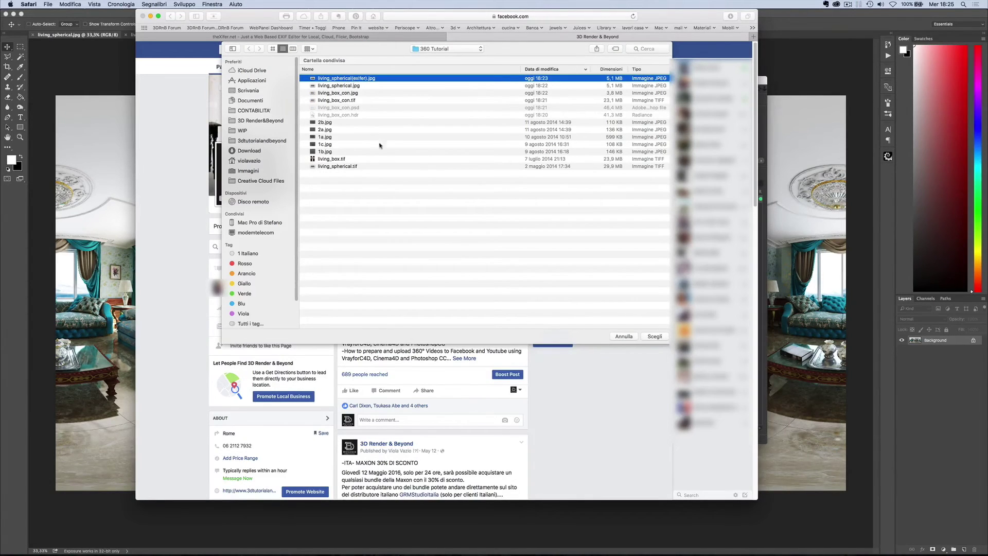
{"action": "left_click", "coordinate": [652, 337]}
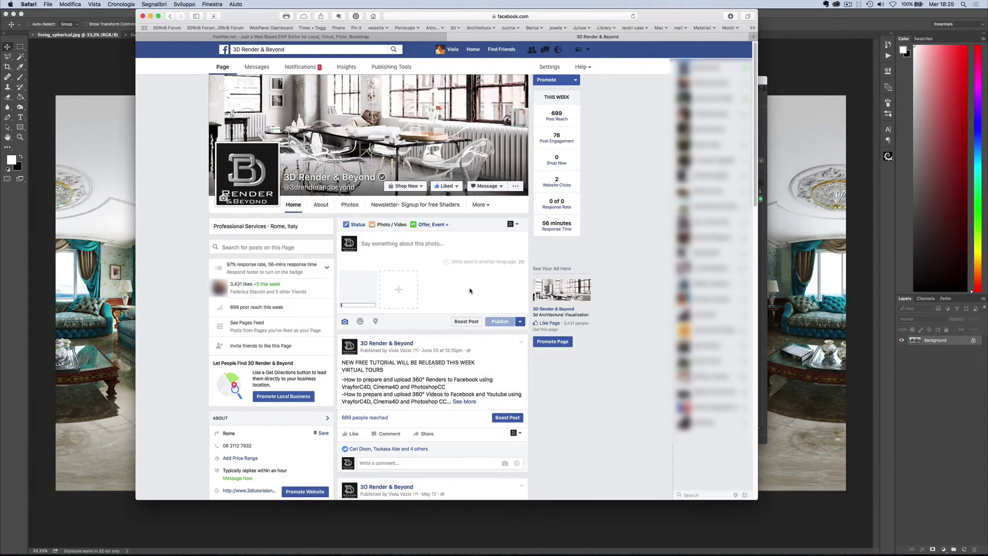
{"action": "left_click", "coordinate": [521, 322]}
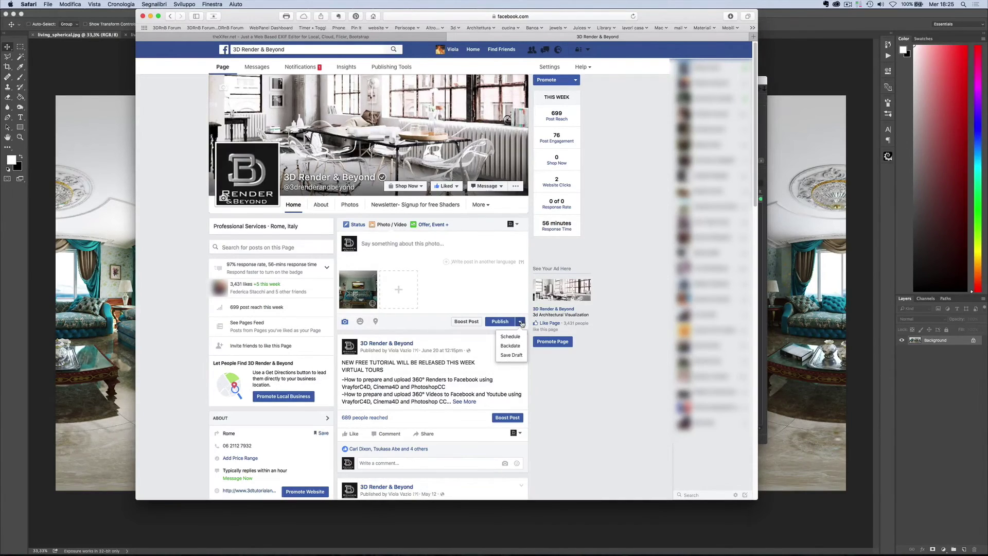
{"action": "left_click", "coordinate": [512, 356]}
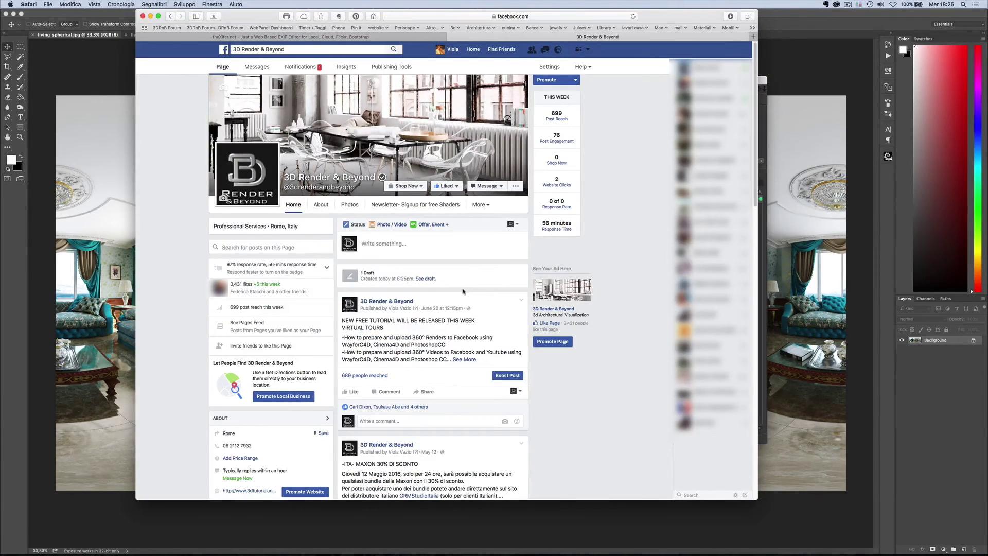
Open the draft's permalink and drag the photo around toward the archway and armchairs
{"action": "left_click", "coordinate": [425, 279]}
{"action": "left_click", "coordinate": [358, 132]}
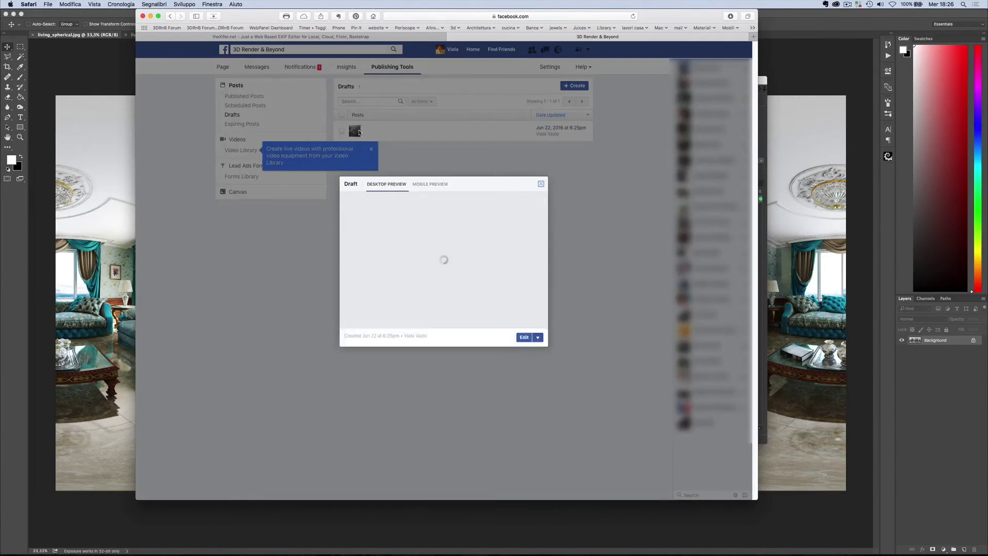
{"action": "left_click", "coordinate": [439, 245]}
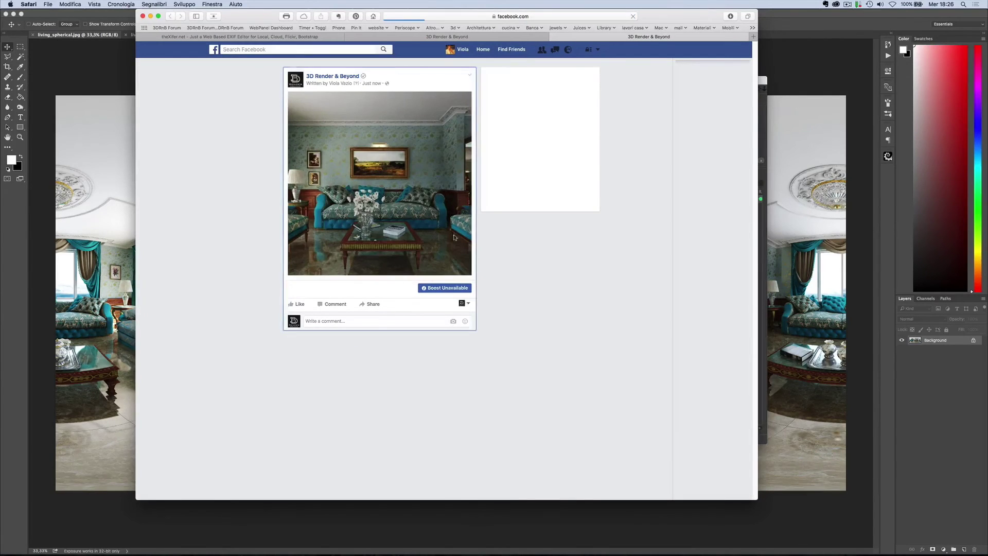
{"action": "left_click_drag", "start_coordinate": [455, 237], "coordinate": [336, 217]}
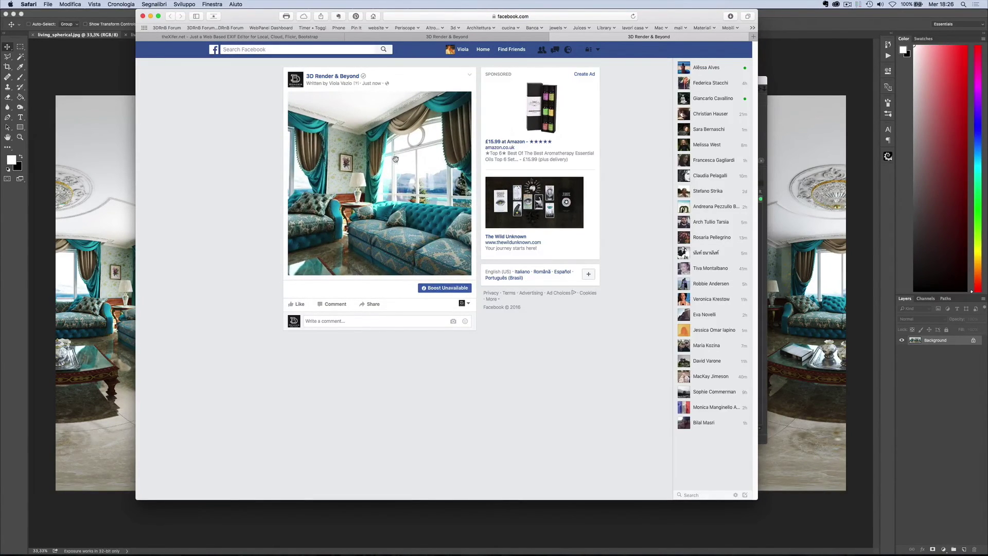
{"action": "left_click_drag", "start_coordinate": [420, 139], "coordinate": [350, 225]}
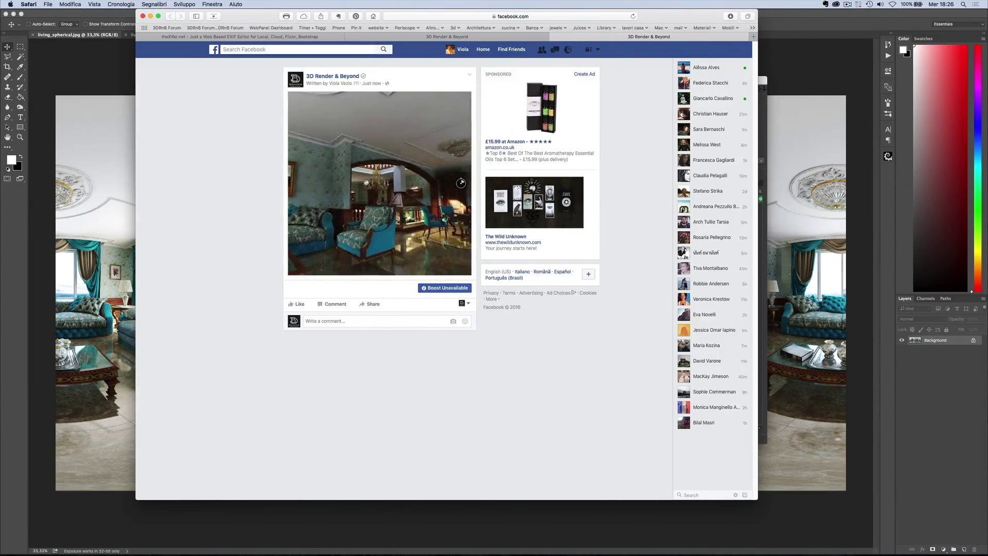